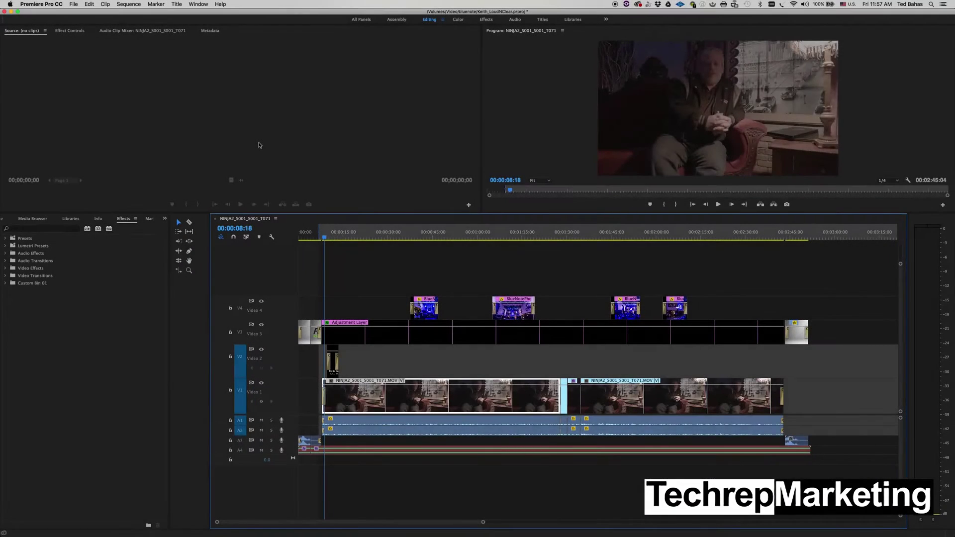
Open Preferences on the Control Surface page and select the Mackie device class.
{"action": "left_click", "coordinate": [73, 4]}
{"action": "mouse_move", "coordinate": [60, 3]}
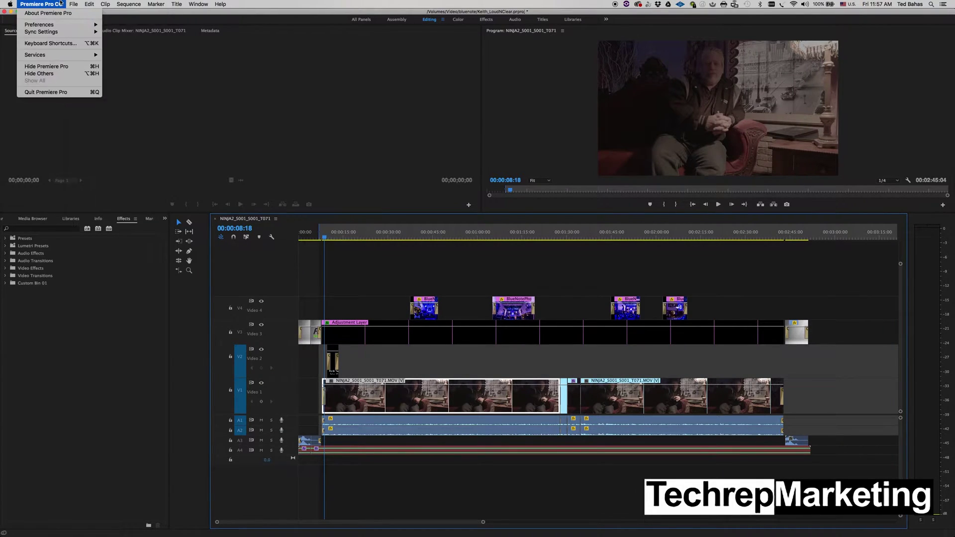
{"action": "mouse_move", "coordinate": [51, 26]}
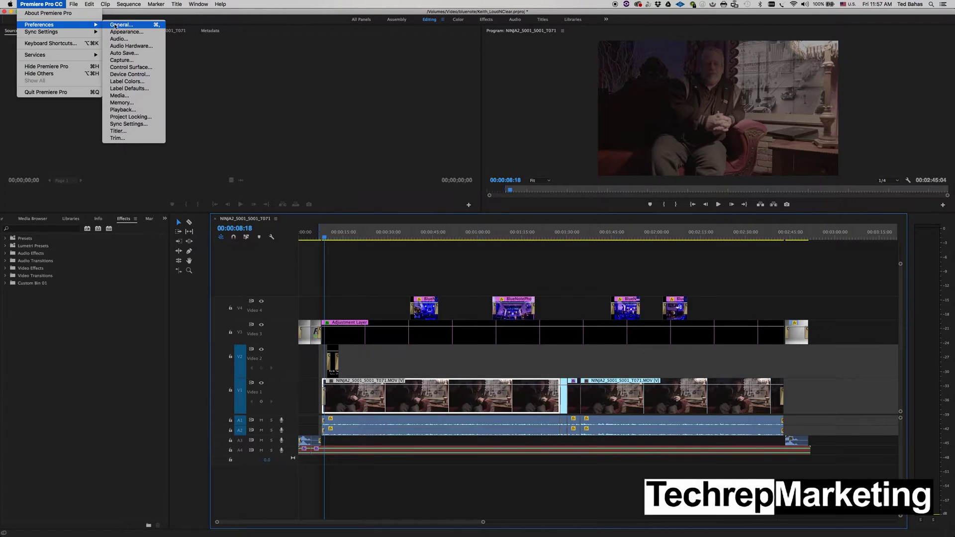
{"action": "left_click", "coordinate": [123, 68]}
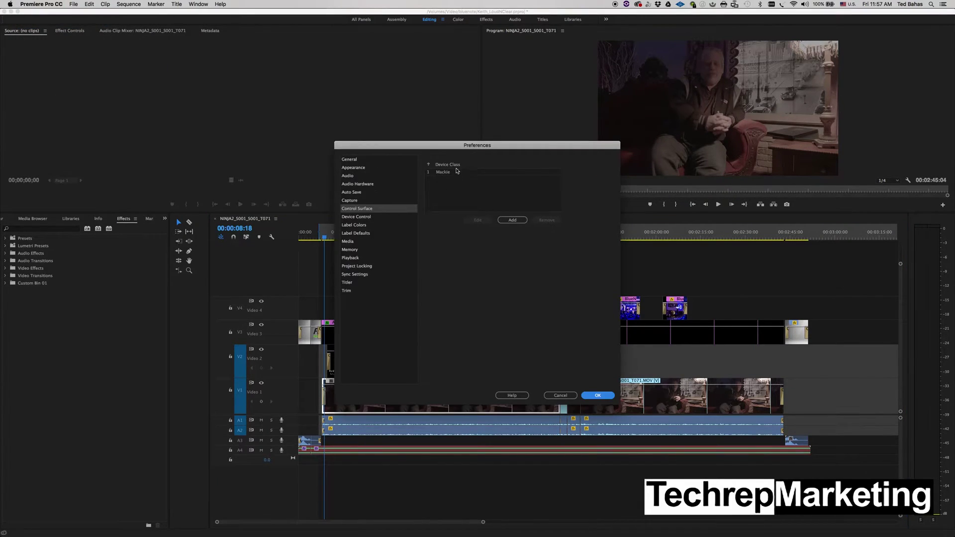
{"action": "left_click", "coordinate": [456, 173]}
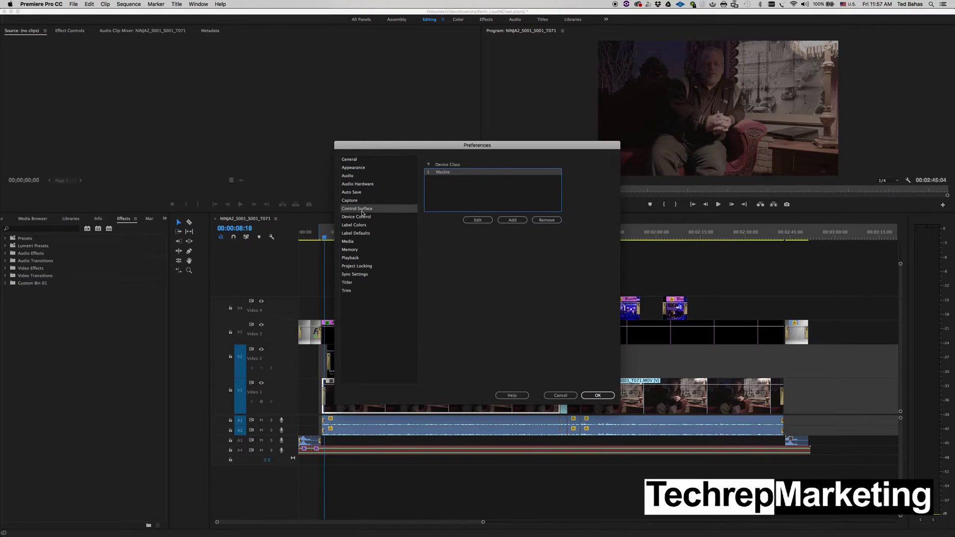
Set the Mackie Control device's MIDI input and output to PreSonus FP8.
{"action": "left_click", "coordinate": [480, 220]}
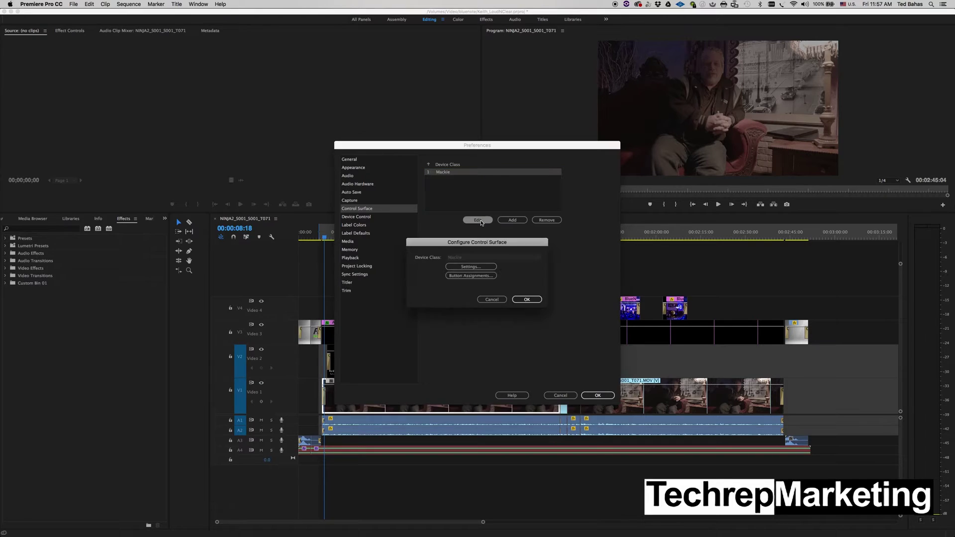
{"action": "left_click", "coordinate": [470, 267]}
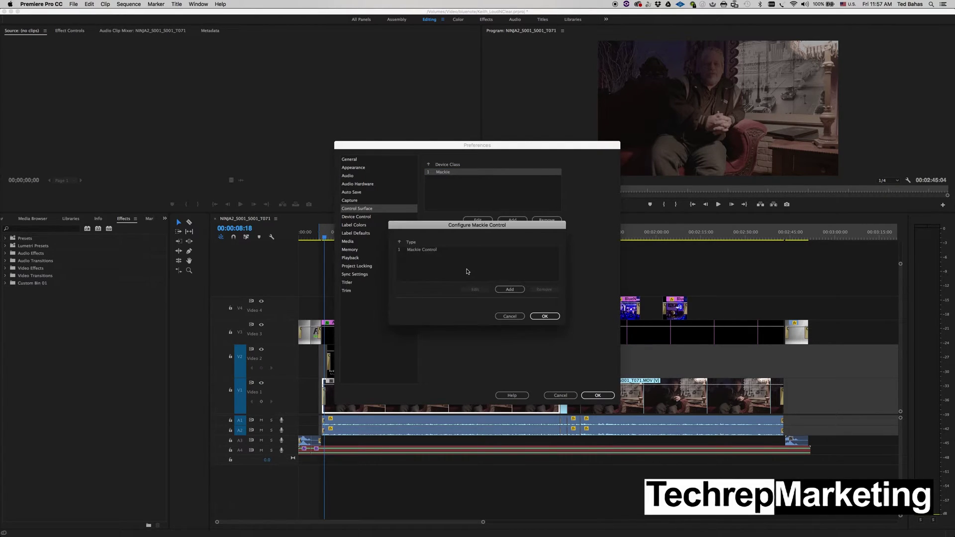
{"action": "left_click", "coordinate": [439, 250]}
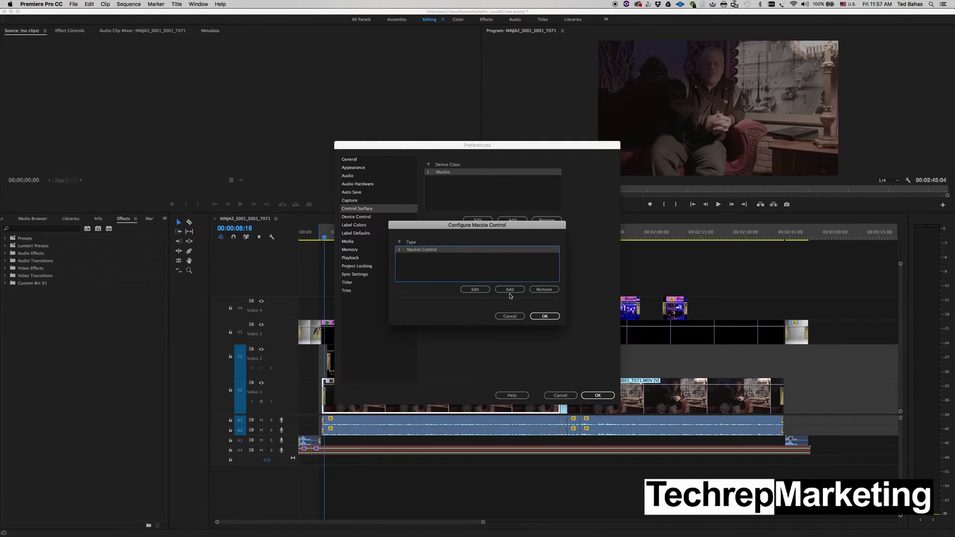
{"action": "left_click", "coordinate": [474, 290]}
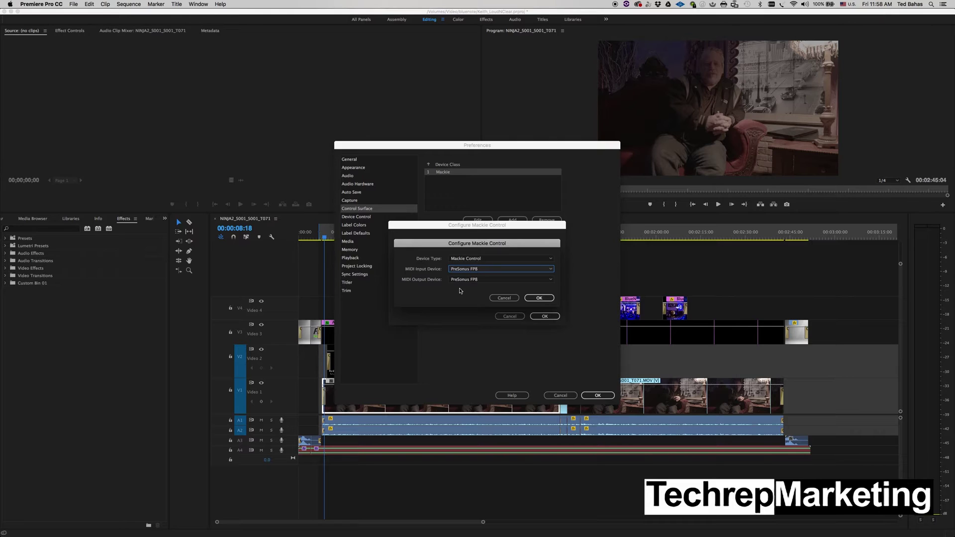
{"action": "left_click", "coordinate": [542, 300]}
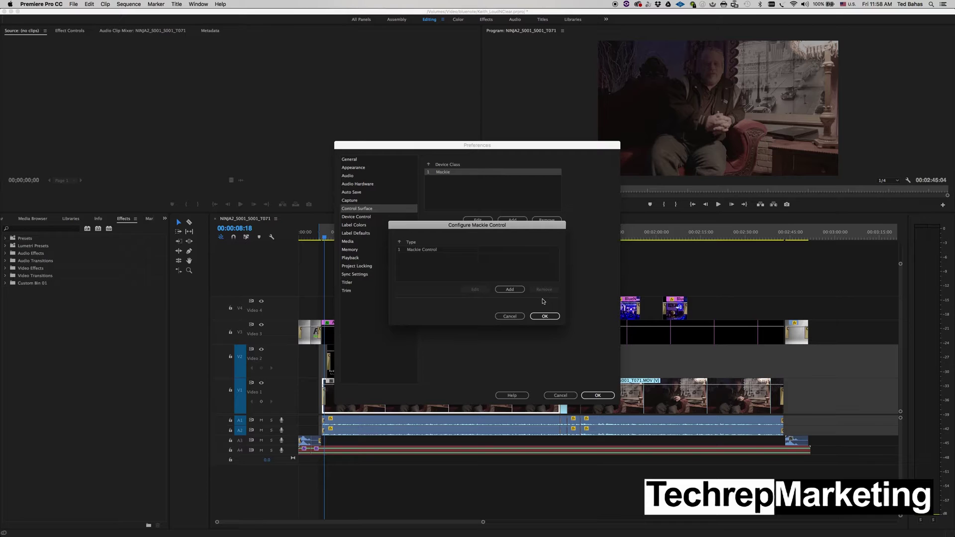
Confirm the Mackie configuration and scroll the Button Assignments list down to F7's Step Forward 1 Frame.
{"action": "left_click", "coordinate": [544, 317]}
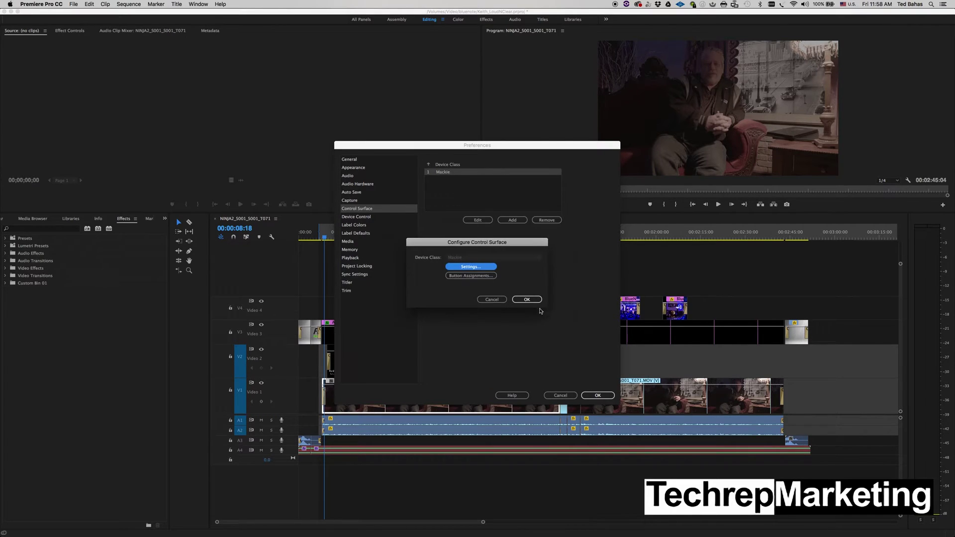
{"action": "left_click", "coordinate": [471, 276]}
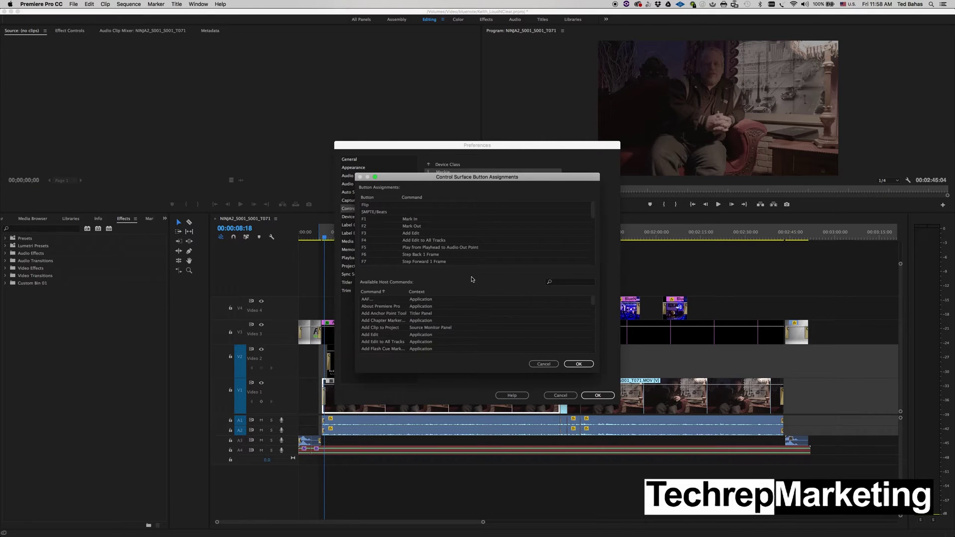
{"action": "scroll", "coordinate": [494, 257], "scroll_direction": "down", "scroll_amount": 10}
{"action": "scroll", "coordinate": [493, 257], "scroll_direction": "up", "scroll_amount": 10}
{"action": "scroll", "coordinate": [451, 246], "scroll_direction": "down", "scroll_amount": 3}
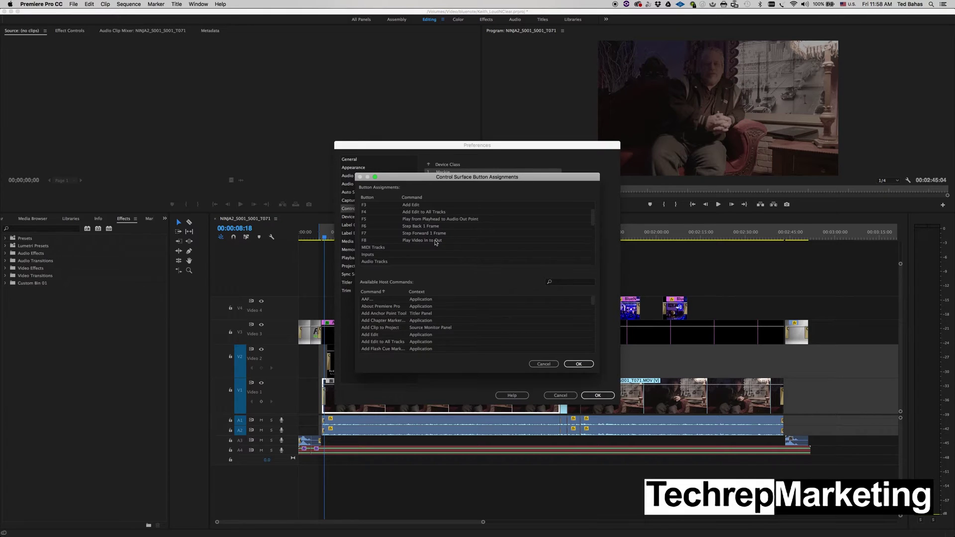
{"action": "scroll", "coordinate": [436, 242], "scroll_direction": "down", "scroll_amount": 2}
{"action": "scroll", "coordinate": [435, 242], "scroll_direction": "down", "scroll_amount": 3}
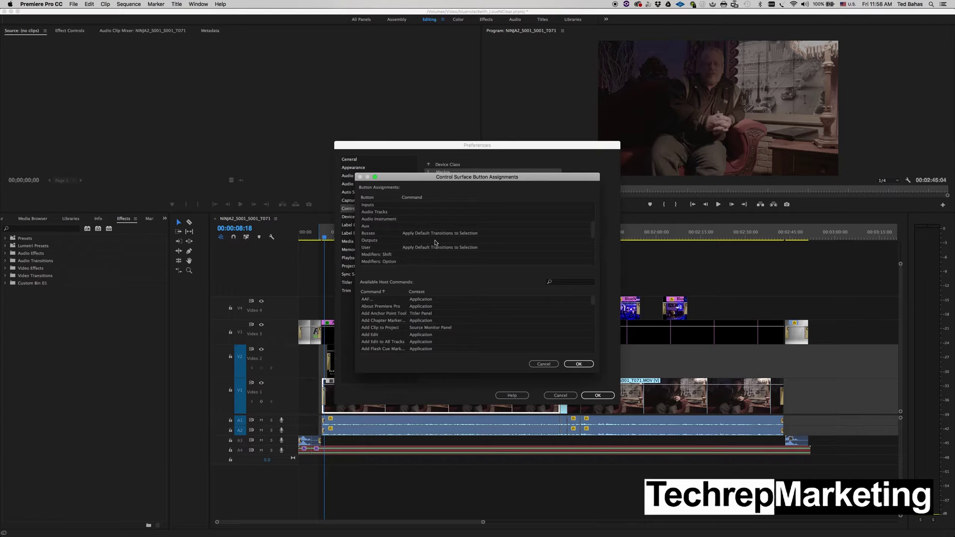
{"action": "scroll", "coordinate": [435, 242], "scroll_direction": "down", "scroll_amount": 2}
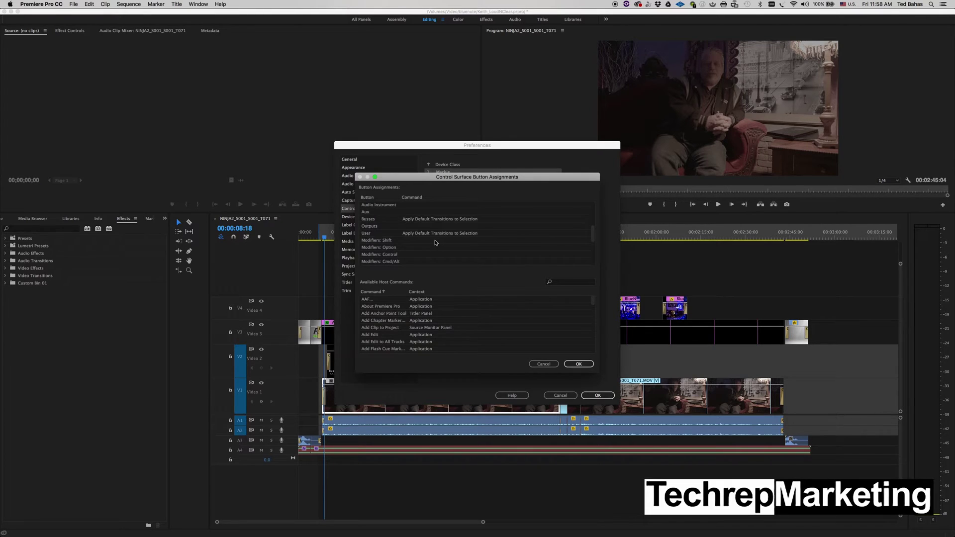
{"action": "scroll", "coordinate": [435, 243], "scroll_direction": "down", "scroll_amount": 3}
{"action": "scroll", "coordinate": [435, 243], "scroll_direction": "down", "scroll_amount": 5}
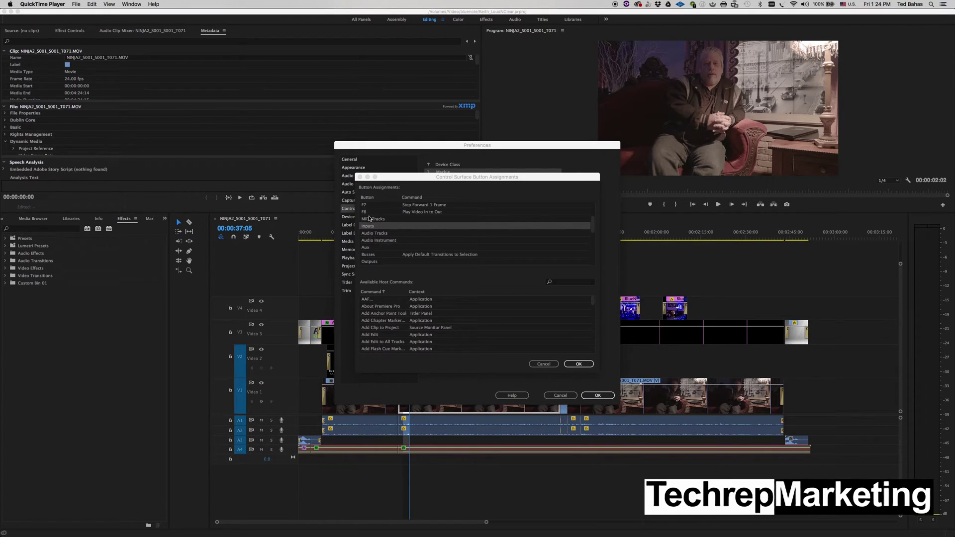
{"action": "left_click", "coordinate": [368, 198]}
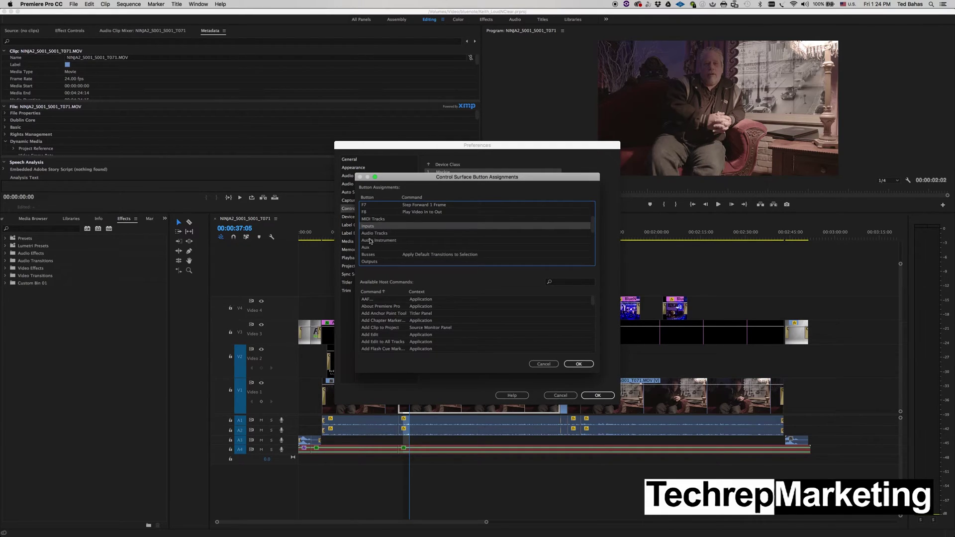
{"action": "scroll", "coordinate": [414, 334], "scroll_direction": "down", "scroll_amount": 5}
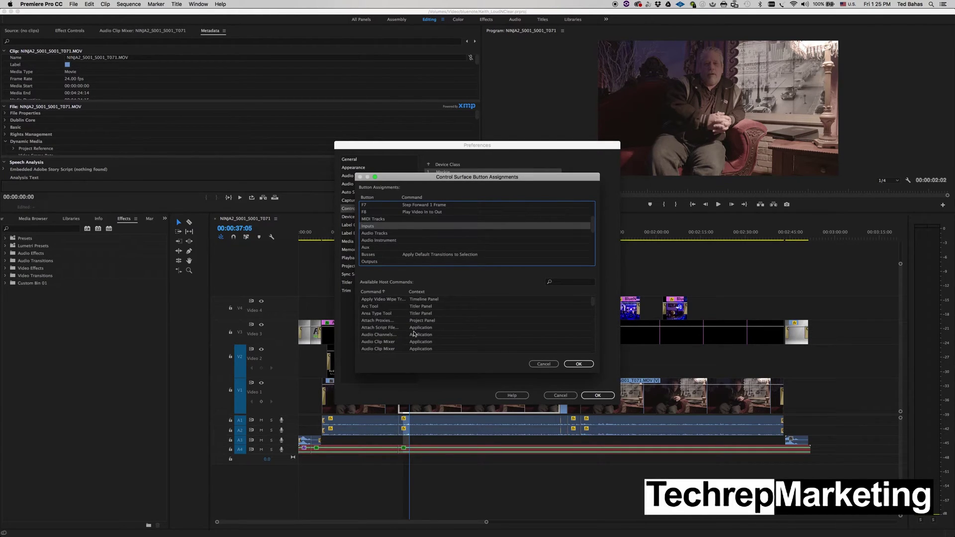
{"action": "scroll", "coordinate": [414, 334], "scroll_direction": "down", "scroll_amount": 3}
{"action": "scroll", "coordinate": [426, 319], "scroll_direction": "down", "scroll_amount": 4}
{"action": "scroll", "coordinate": [414, 333], "scroll_direction": "down", "scroll_amount": 8}
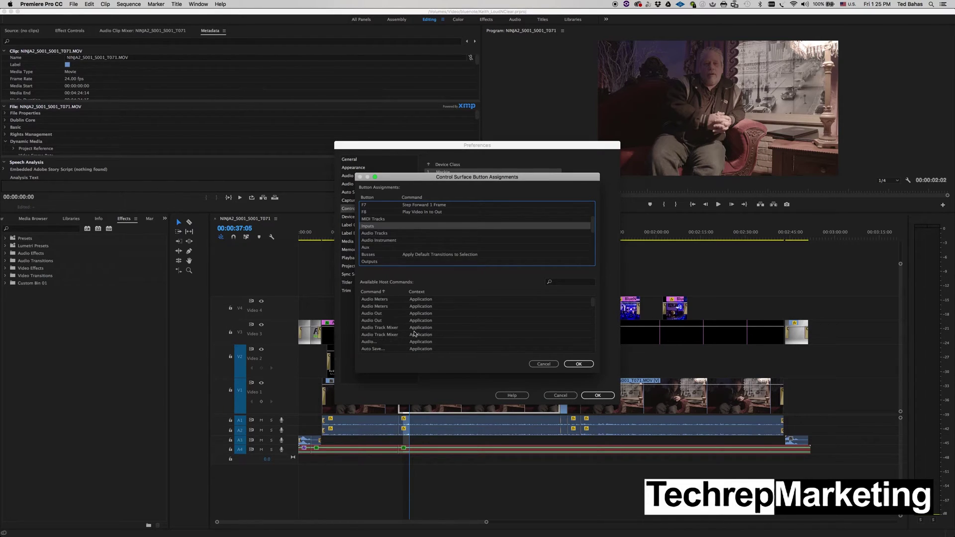
{"action": "scroll", "coordinate": [414, 334], "scroll_direction": "down", "scroll_amount": 4}
{"action": "scroll", "coordinate": [414, 333], "scroll_direction": "down", "scroll_amount": 4}
{"action": "scroll", "coordinate": [425, 342], "scroll_direction": "down", "scroll_amount": 5}
{"action": "scroll", "coordinate": [425, 342], "scroll_direction": "up", "scroll_amount": 5}
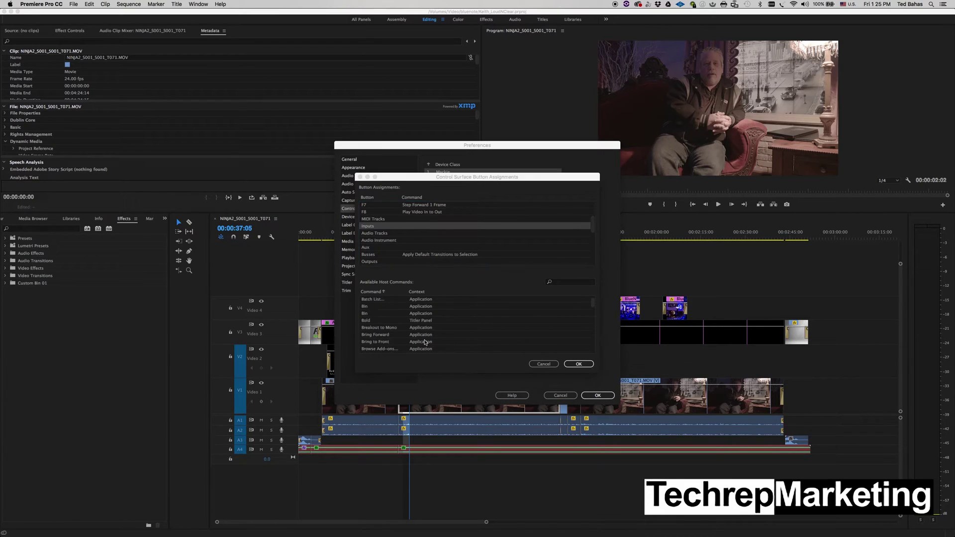
Filter host commands by 'zoom' and drag Zoom Tool onto the Inputs button row.
{"action": "left_click", "coordinate": [562, 283]}
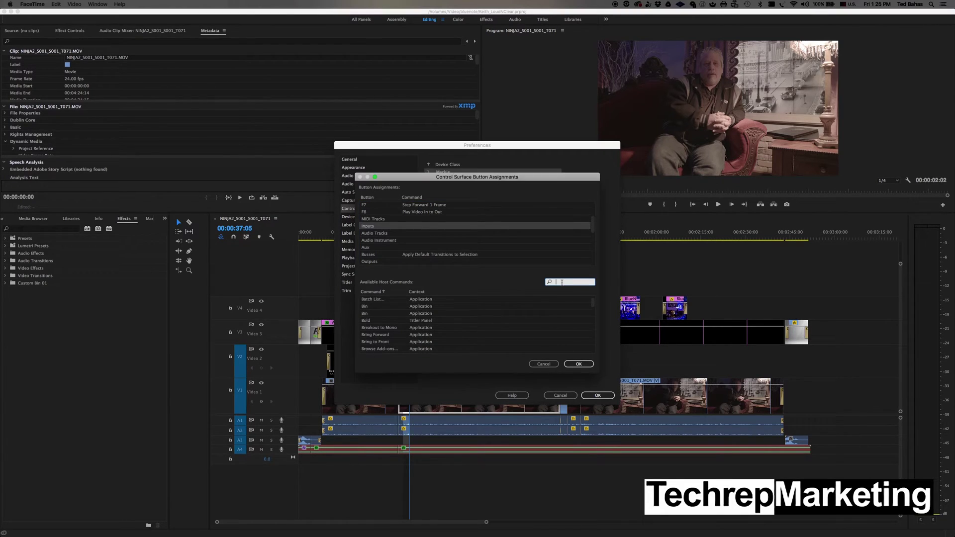
{"action": "type", "text": "z"}
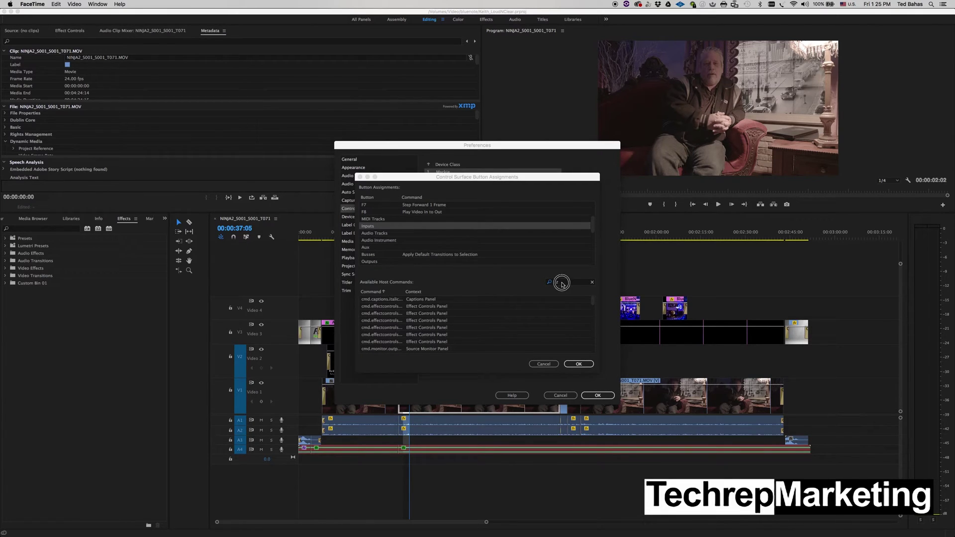
{"action": "left_click", "coordinate": [562, 285]}
{"action": "type", "text": "oom"}
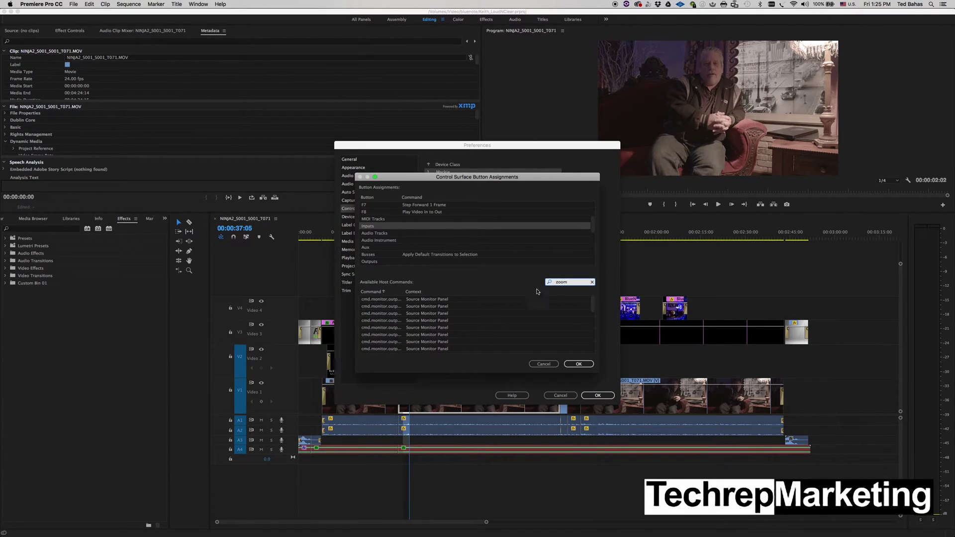
{"action": "left_click", "coordinate": [428, 314]}
{"action": "scroll", "coordinate": [427, 315], "scroll_direction": "down", "scroll_amount": 5}
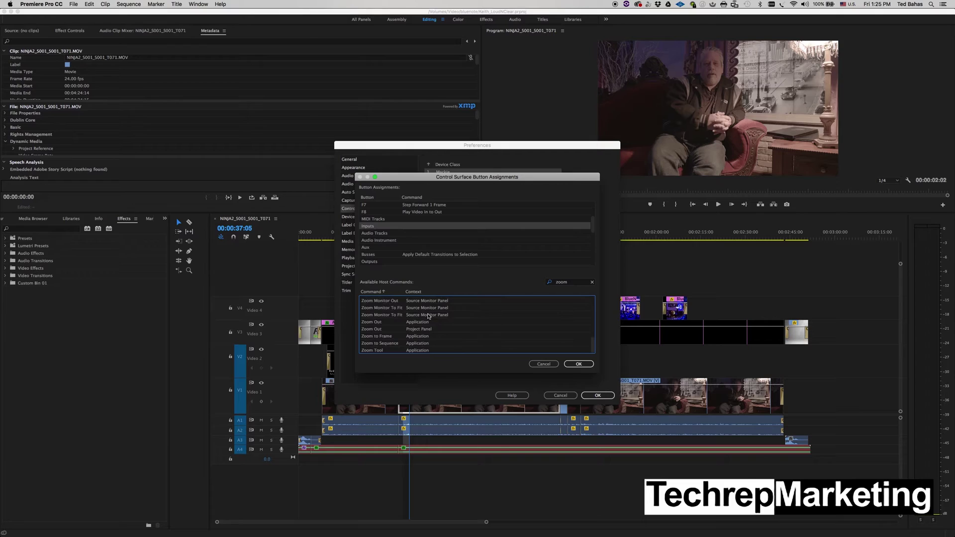
{"action": "left_click", "coordinate": [376, 351]}
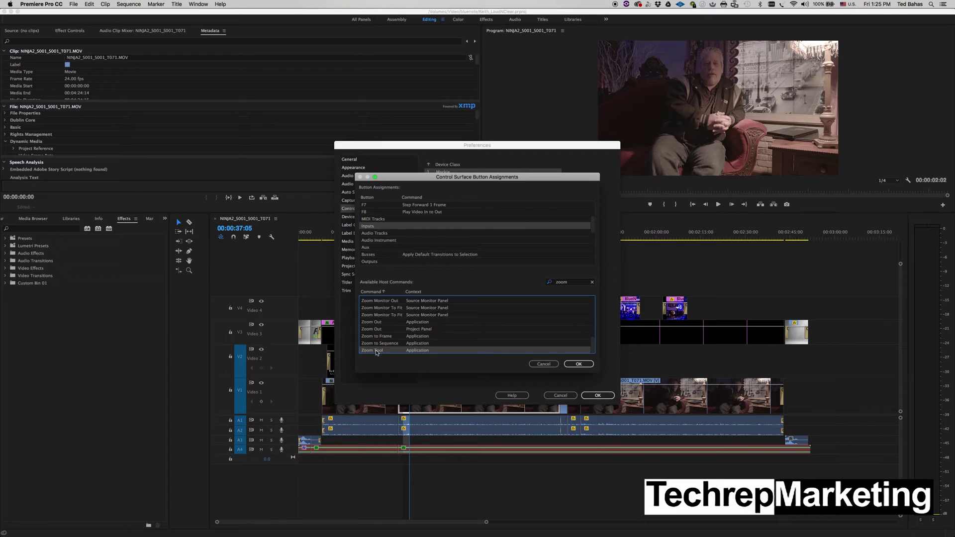
{"action": "left_click", "coordinate": [377, 351]}
{"action": "left_click_drag", "start_coordinate": [376, 350], "coordinate": [408, 220]}
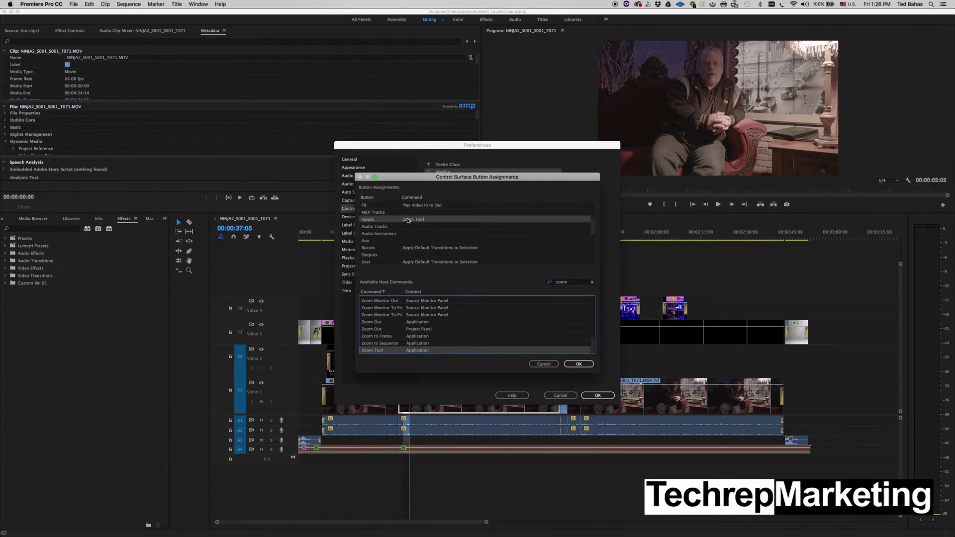
Save the button assignments and close the control surface and Preferences dialogs.
{"action": "left_click", "coordinate": [579, 364]}
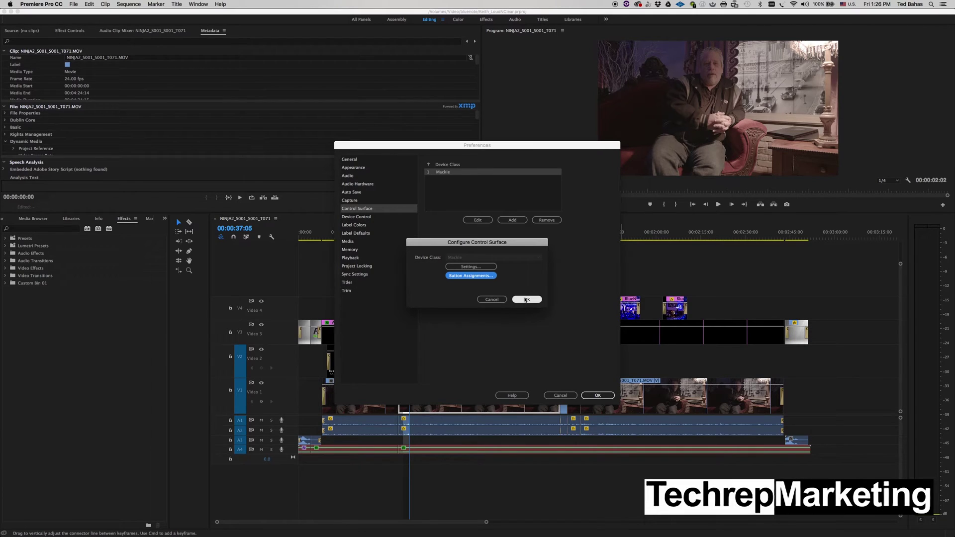
{"action": "left_click", "coordinate": [526, 300]}
{"action": "left_click", "coordinate": [599, 395]}
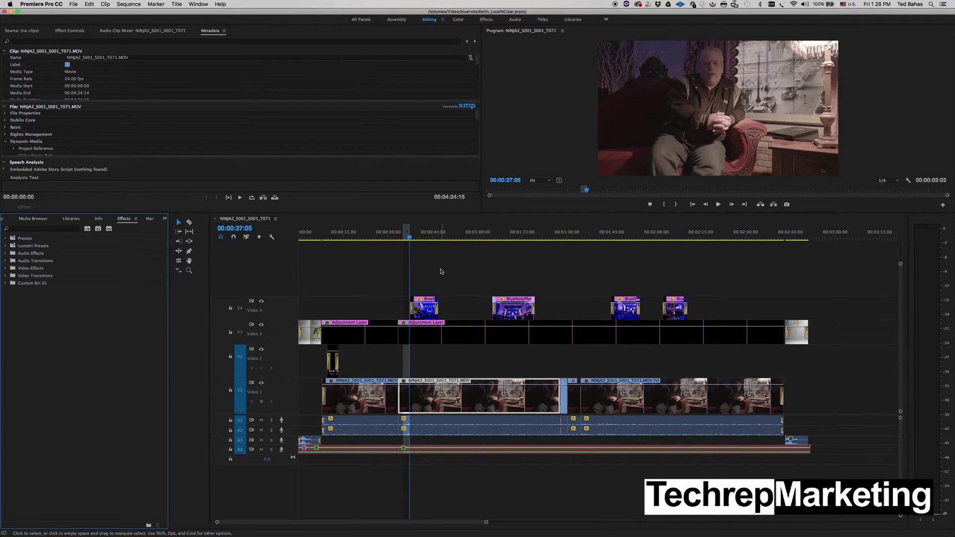
With the Zoom tool, zoom the timeline to about 0:51–1:27, then to 1:06–1:08.
{"action": "key", "text": "z"}
{"action": "left_click_drag", "start_coordinate": [453, 382], "coordinate": [557, 437]}
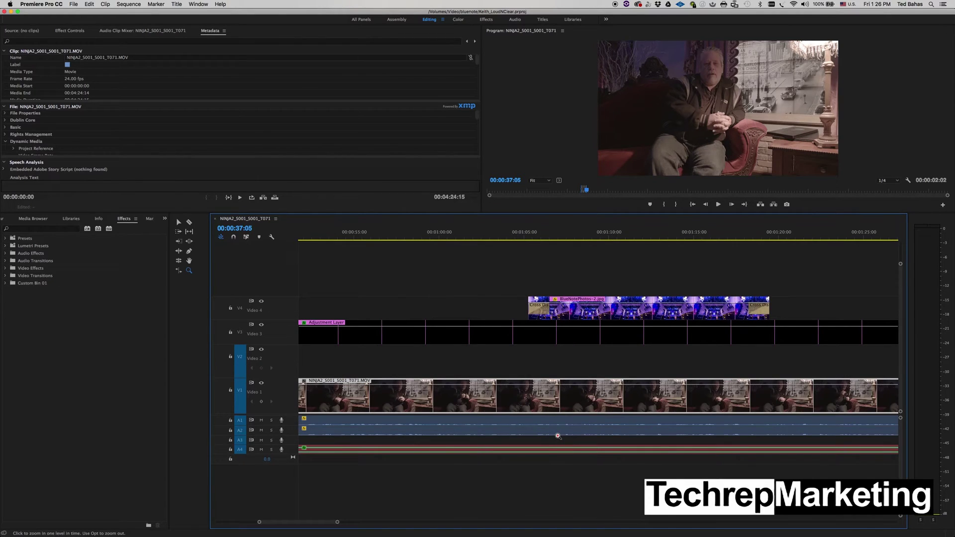
{"action": "left_click_drag", "start_coordinate": [543, 417], "coordinate": [581, 468]}
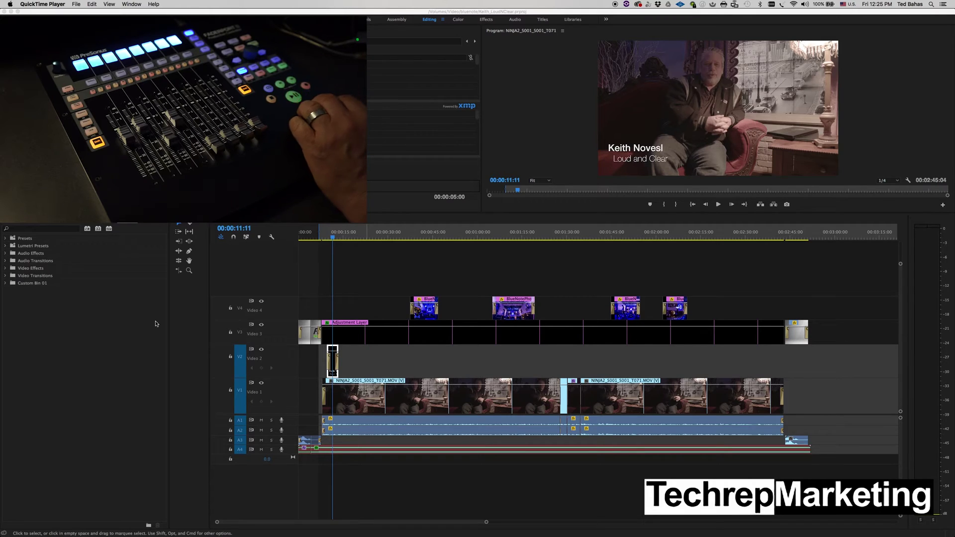
Refocus the timeline and play the interview sequence from about 00:00:11.
{"action": "left_click", "coordinate": [360, 286]}
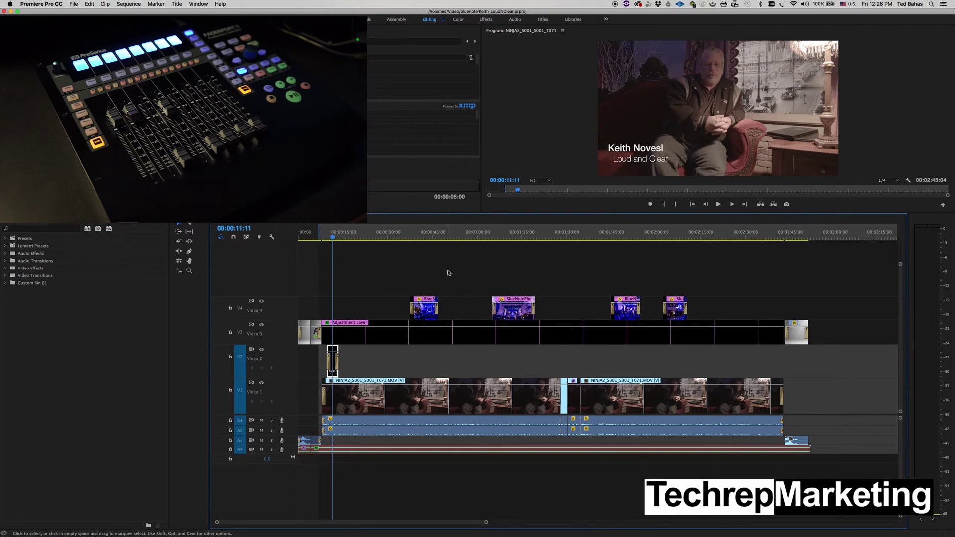
{"action": "key", "text": "space"}
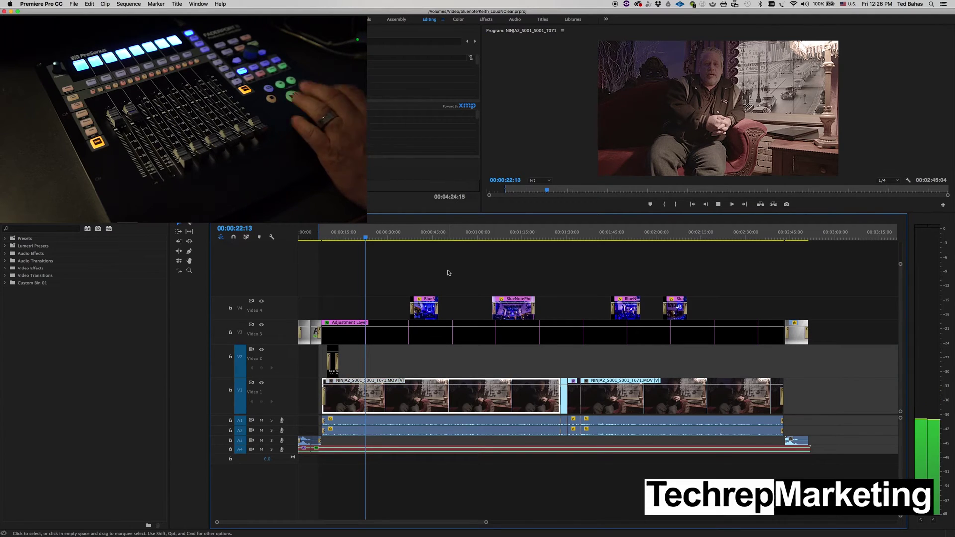
During playback, mark an in point near 00:00:28 and an out point around 00:00:31.
{"action": "key", "text": "i"}
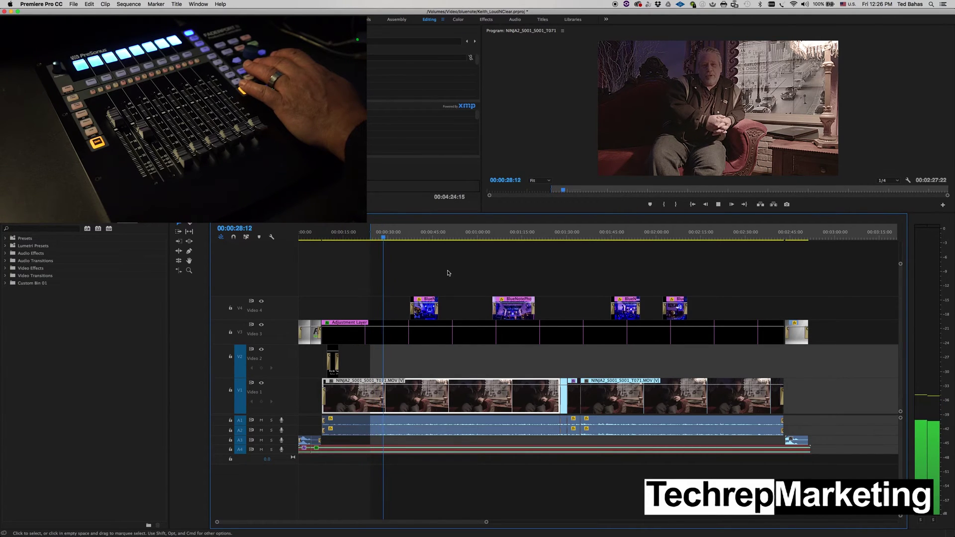
{"action": "key", "text": "o"}
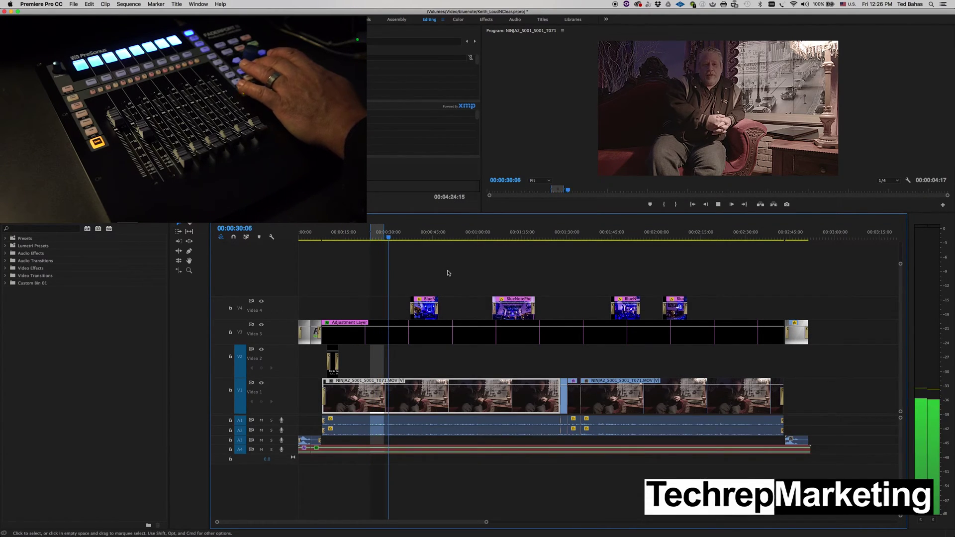
{"action": "key", "text": "o"}
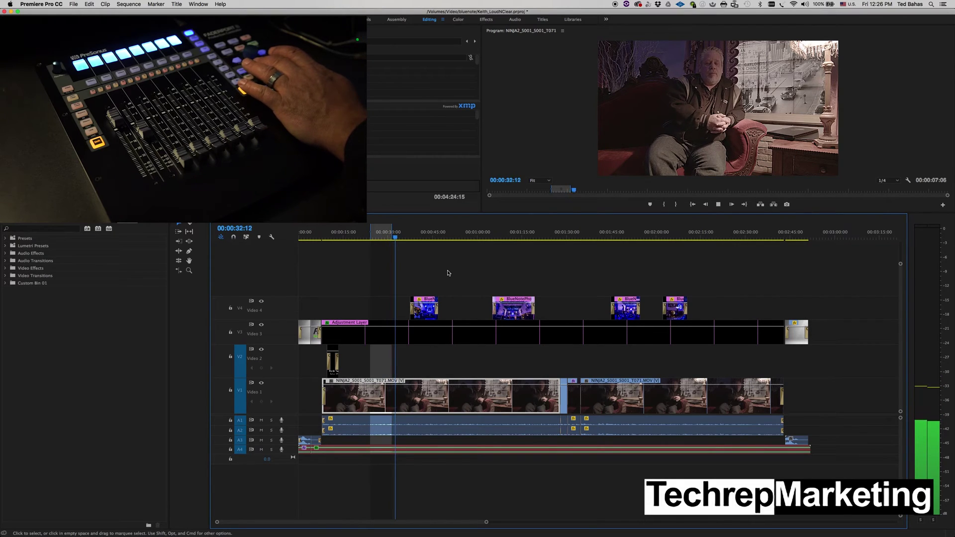
Stop at 00:00:33:12 and cut the interview clip, adjustment layer and audio there.
{"action": "key", "text": "space"}
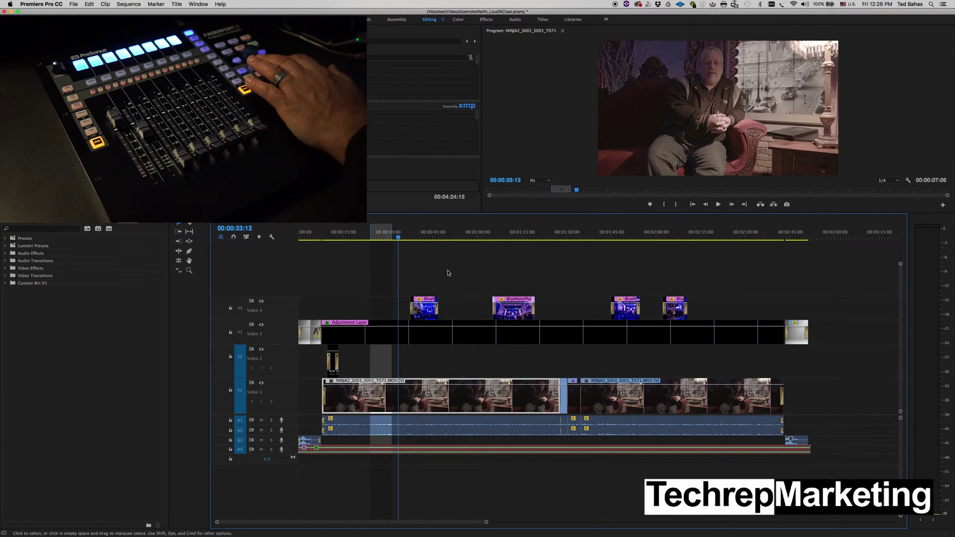
{"action": "key", "text": "super+k"}
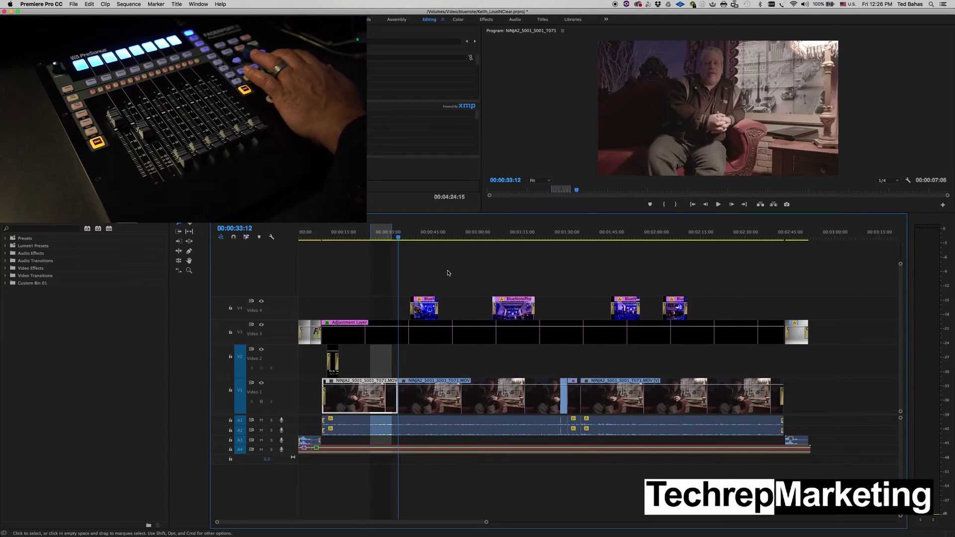
{"action": "key", "text": "super+shift+k"}
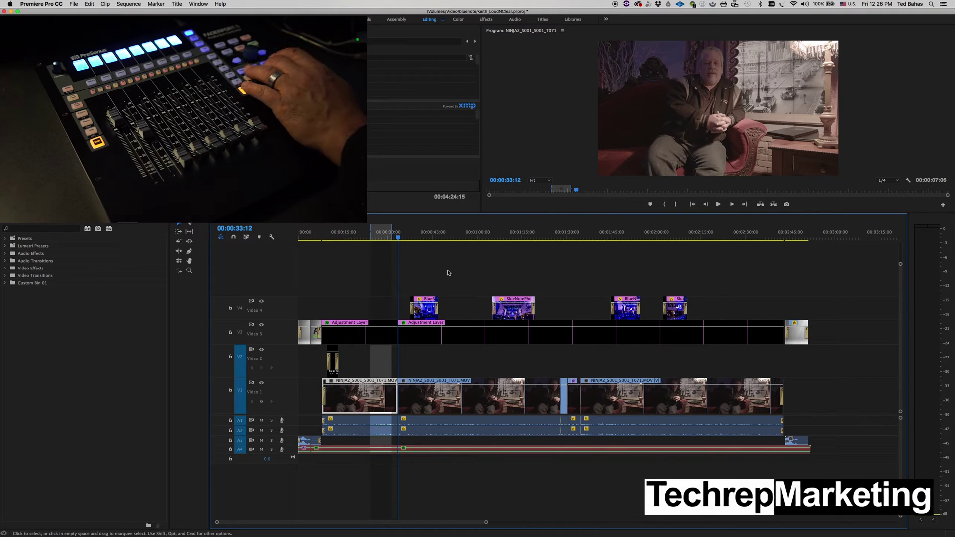
Frame-step around the cut and set a new in point at 00:00:33:03.
{"action": "key", "text": "Left"}
{"action": "key", "text": "Left"}
{"action": "key", "text": "Left"}
{"action": "key", "text": "Left"}
{"action": "key", "text": "Left"}
{"action": "key", "text": "Left"}
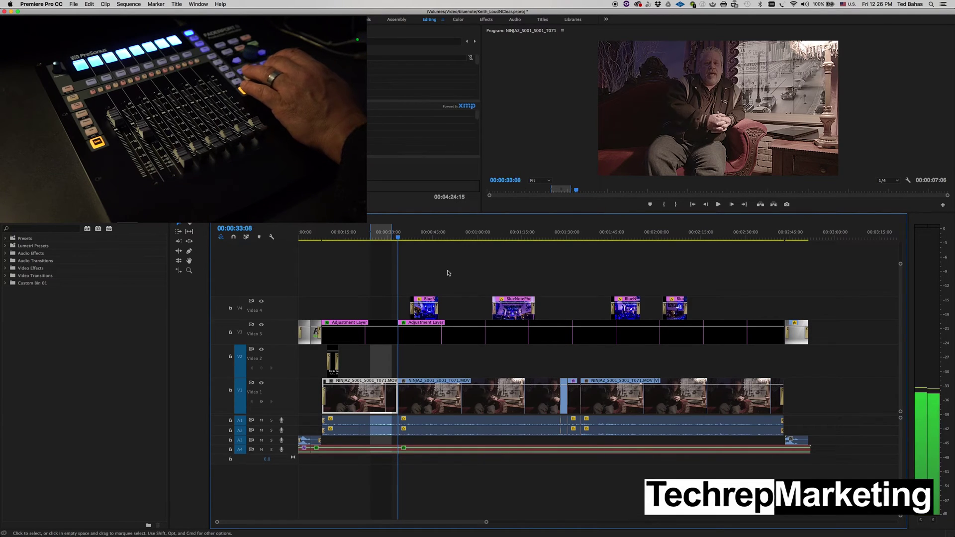
{"action": "key", "text": "Left"}
{"action": "key", "text": "Left"}
{"action": "key", "text": "Left"}
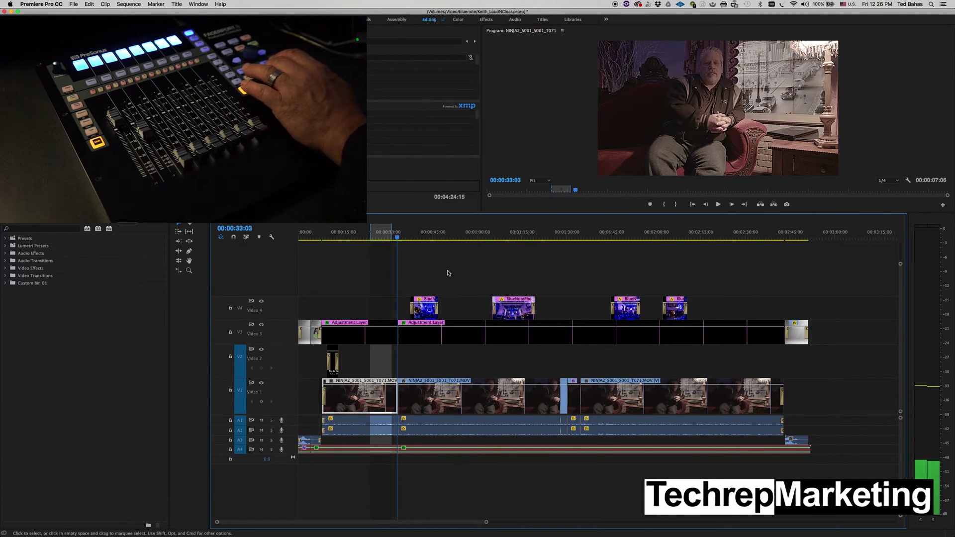
{"action": "key", "text": "Right"}
{"action": "key", "text": "Right"}
{"action": "key", "text": "Right"}
{"action": "key", "text": "Right"}
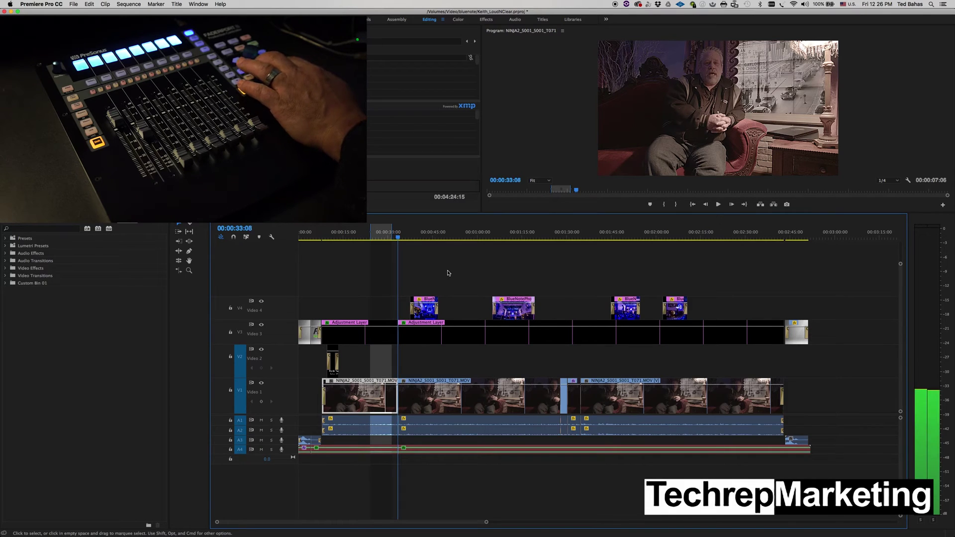
{"action": "key", "text": "Left"}
{"action": "key", "text": "Left"}
{"action": "key", "text": "Left"}
{"action": "key", "text": "Left"}
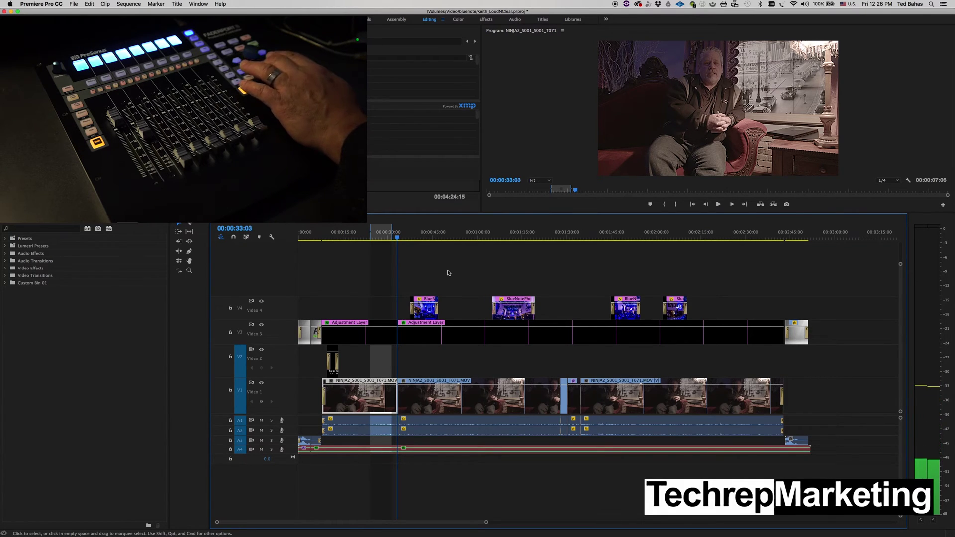
{"action": "key", "text": "i"}
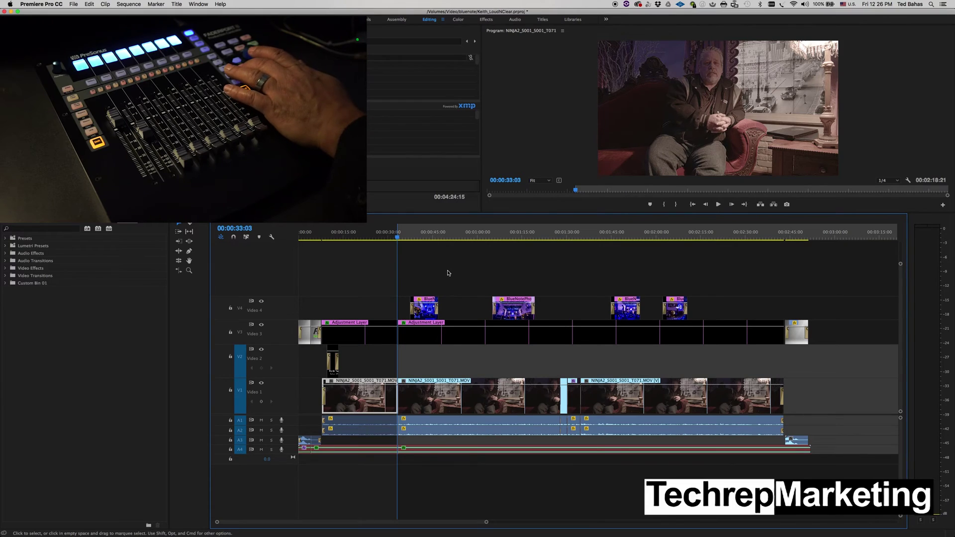
Step forward to 00:00:34:01 and set the out point there.
{"action": "key", "text": "Right"}
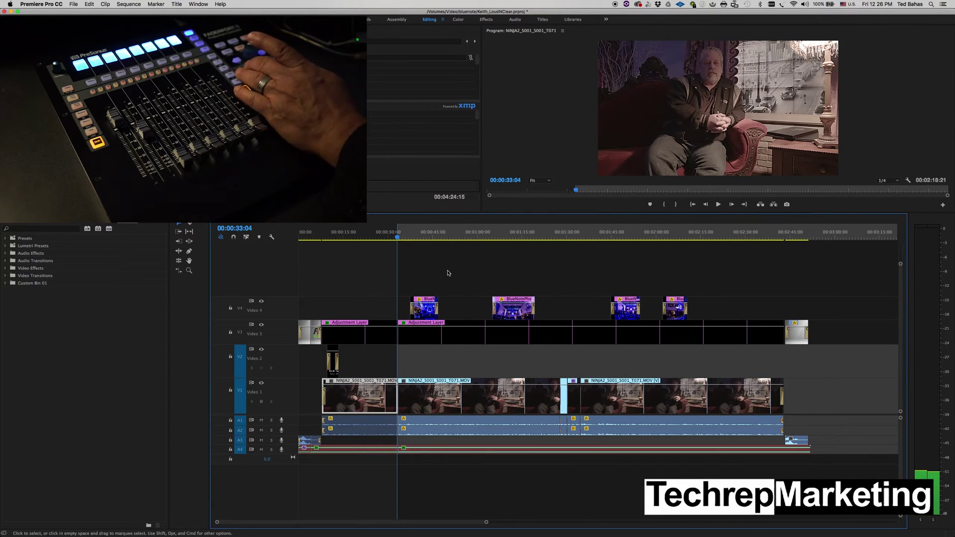
{"action": "key", "text": "Right"}
{"action": "key", "text": "Right"}
{"action": "key", "text": "Right"}
{"action": "key", "text": "Right"}
{"action": "key", "text": "Right"}
{"action": "key", "text": "Right"}
{"action": "key", "text": "Right"}
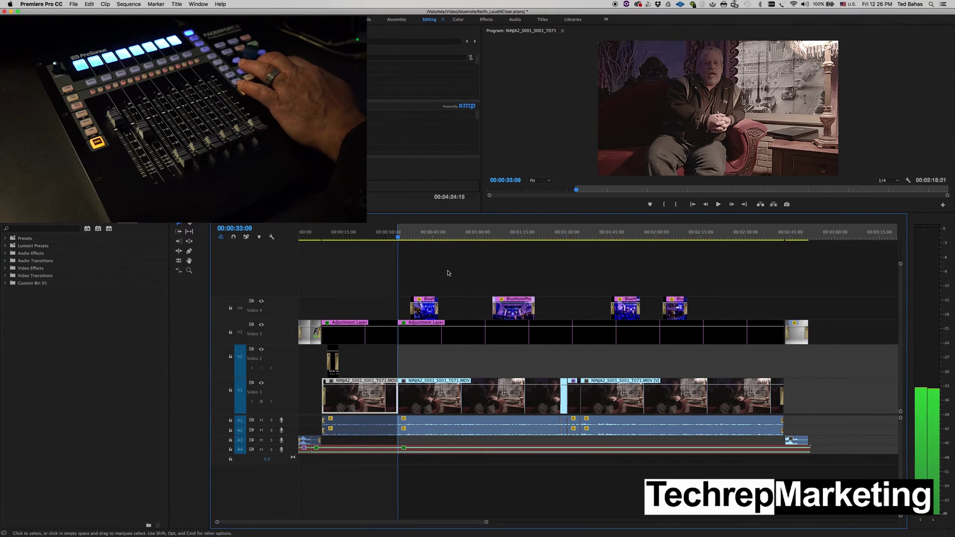
{"action": "key", "text": "Right"}
{"action": "key", "text": "Right"}
{"action": "key", "text": "Right"}
{"action": "key", "text": "Right"}
{"action": "key", "text": "Right"}
{"action": "key", "text": "Right"}
{"action": "key", "text": "Right"}
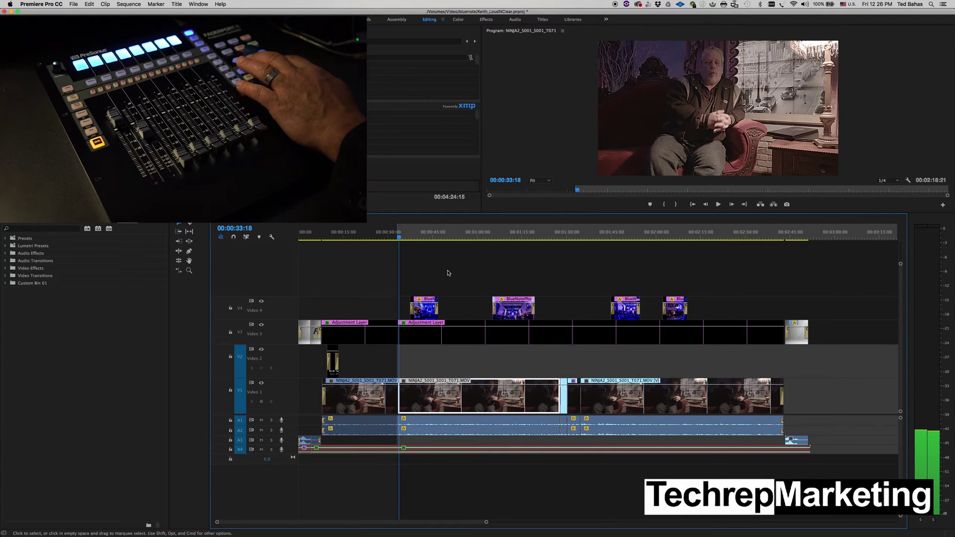
{"action": "key", "text": "Right"}
{"action": "key", "text": "Right"}
{"action": "key", "text": "Right"}
{"action": "key", "text": "Right"}
{"action": "key", "text": "Right"}
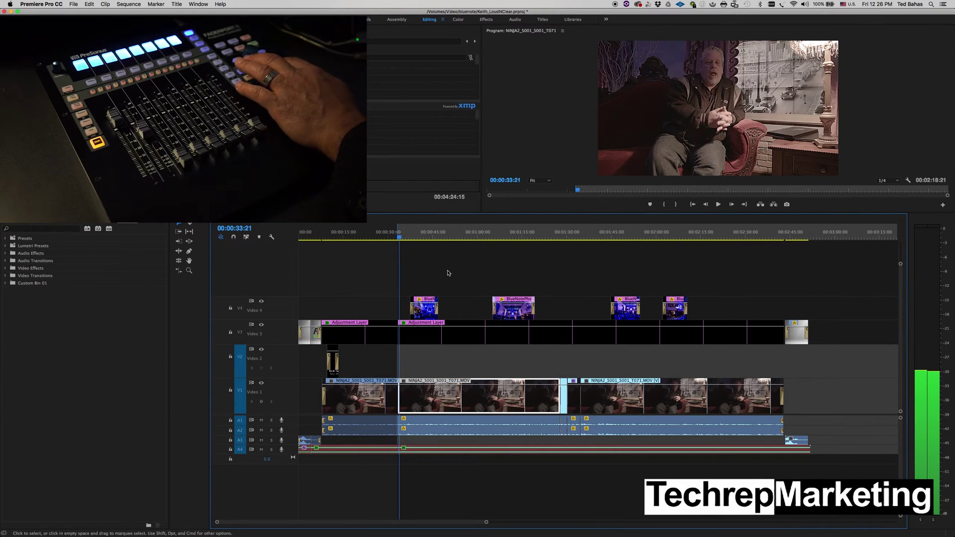
{"action": "key", "text": "Right"}
{"action": "key", "text": "Right"}
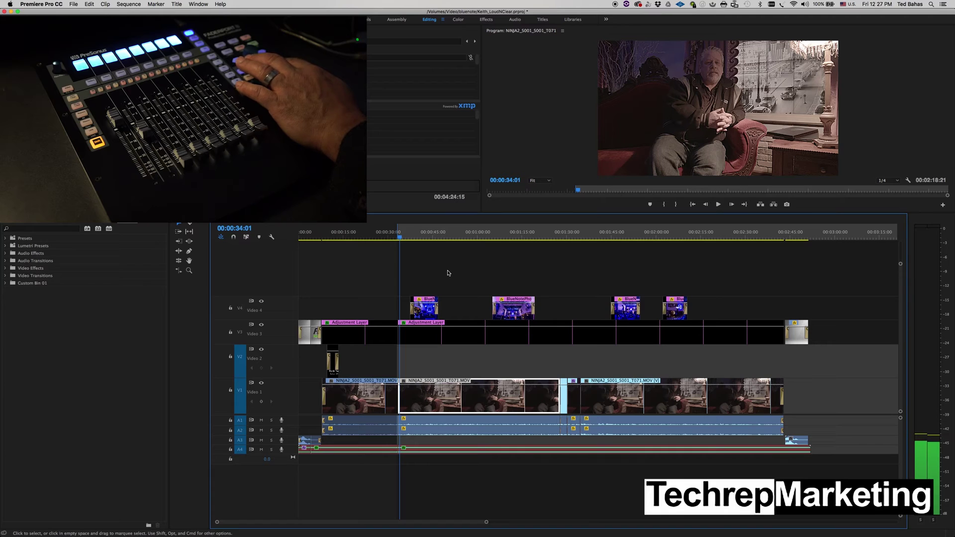
{"action": "key", "text": "slash"}
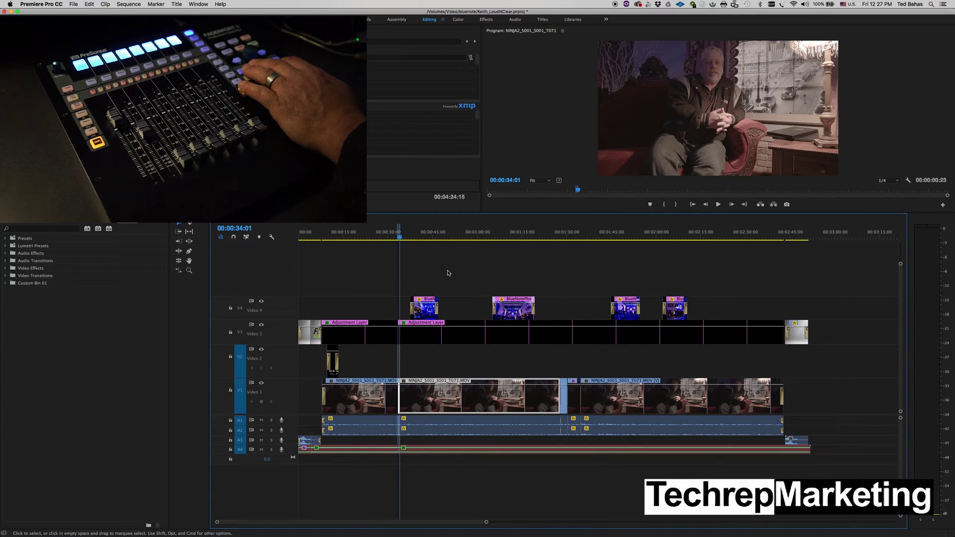
Play from 00:00:34:01 in the Program Monitor, then frame-step to set the out point at 00:00:37:05.
{"action": "left_click", "coordinate": [595, 127]}
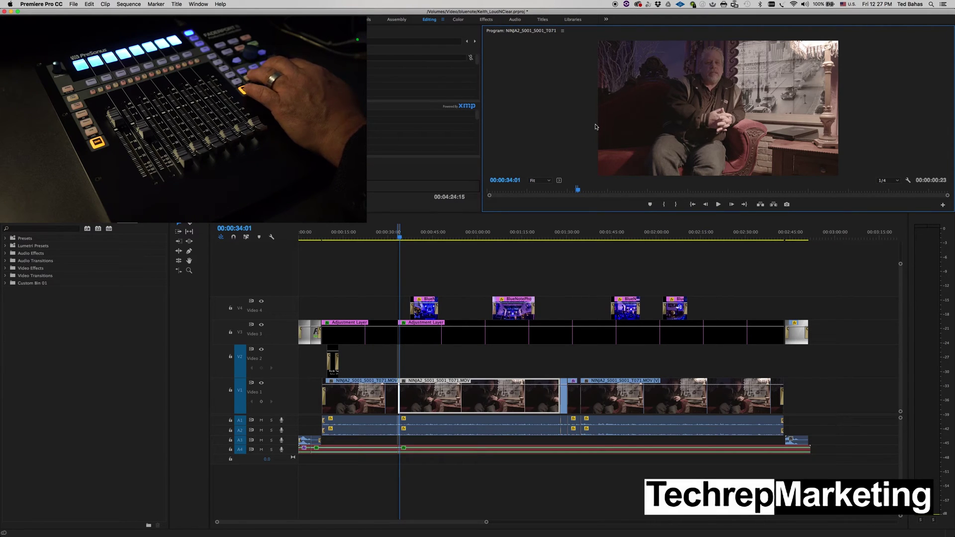
{"action": "key", "text": "space"}
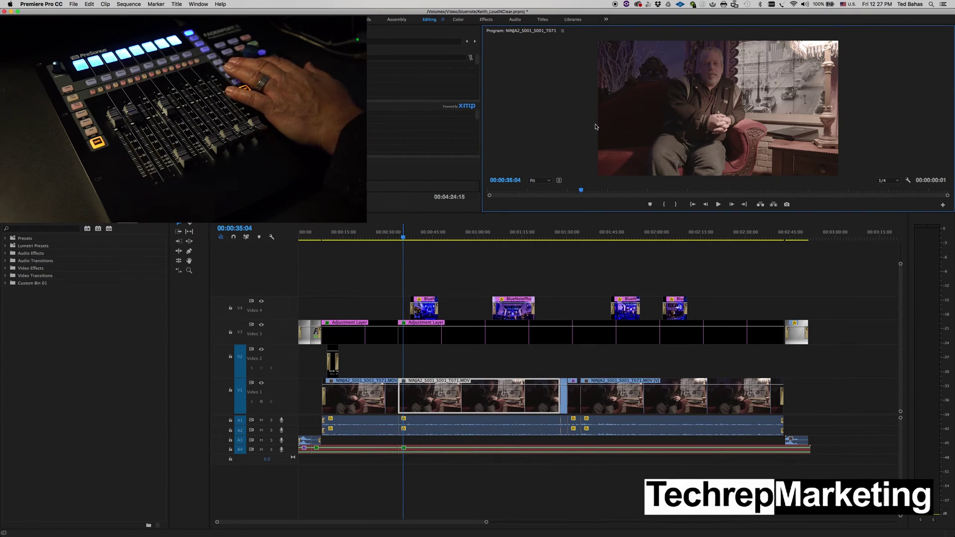
{"action": "key", "text": "space"}
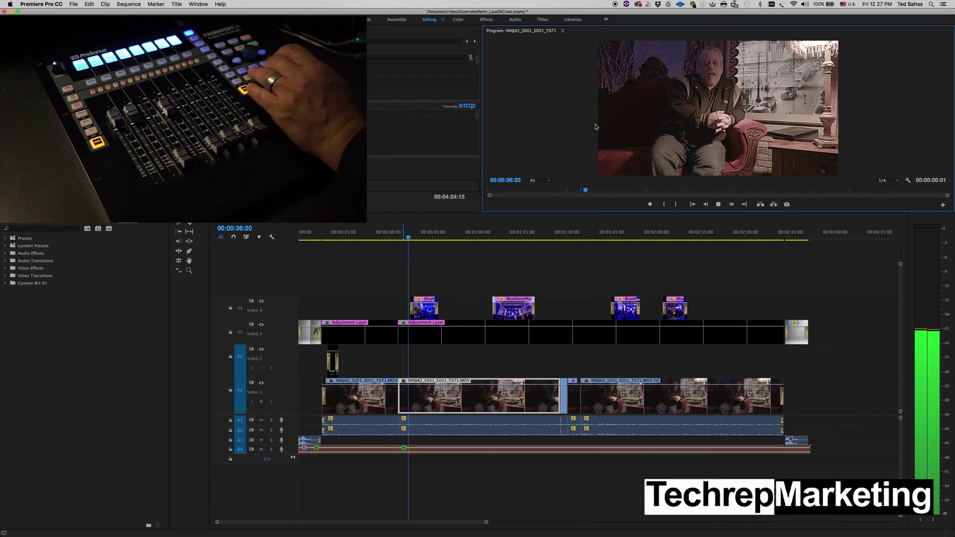
{"action": "key", "text": "space"}
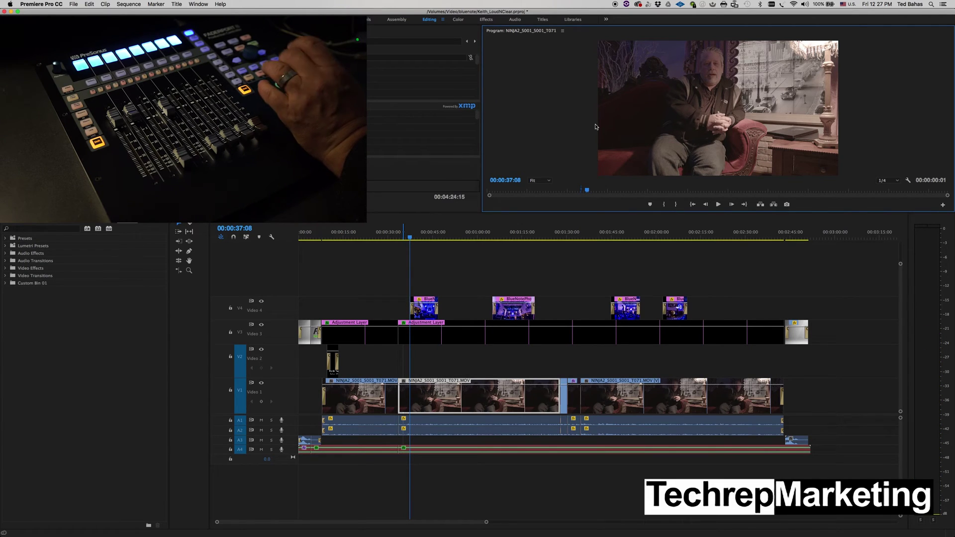
{"action": "key", "text": "Left"}
{"action": "key", "text": "Left"}
{"action": "key", "text": "Left"}
{"action": "key", "text": "Left"}
{"action": "key", "text": "Left"}
{"action": "key", "text": "Left"}
{"action": "key", "text": "Left"}
{"action": "key", "text": "Right"}
{"action": "key", "text": "Right"}
{"action": "key", "text": "Right"}
{"action": "key", "text": "Right"}
{"action": "key", "text": "Right"}
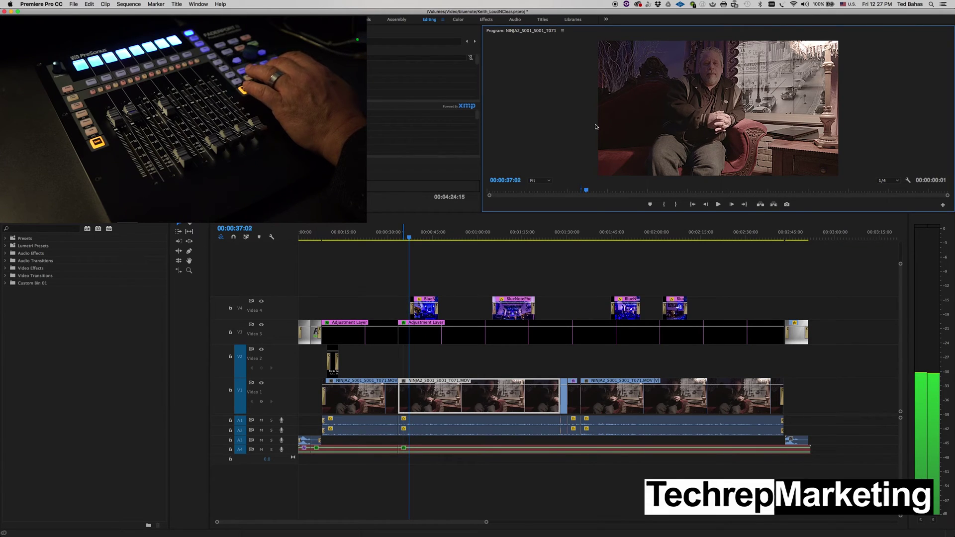
{"action": "key", "text": "Left"}
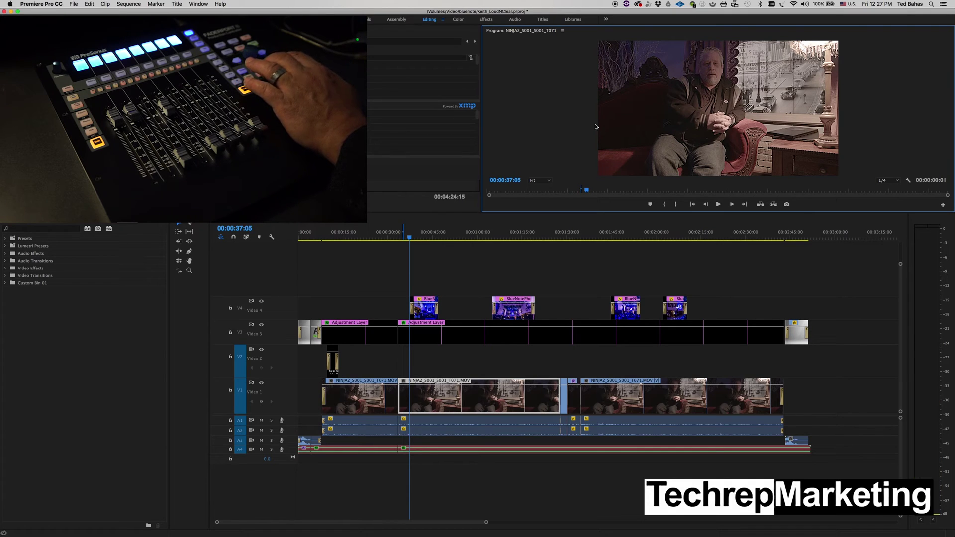
{"action": "key", "text": "o"}
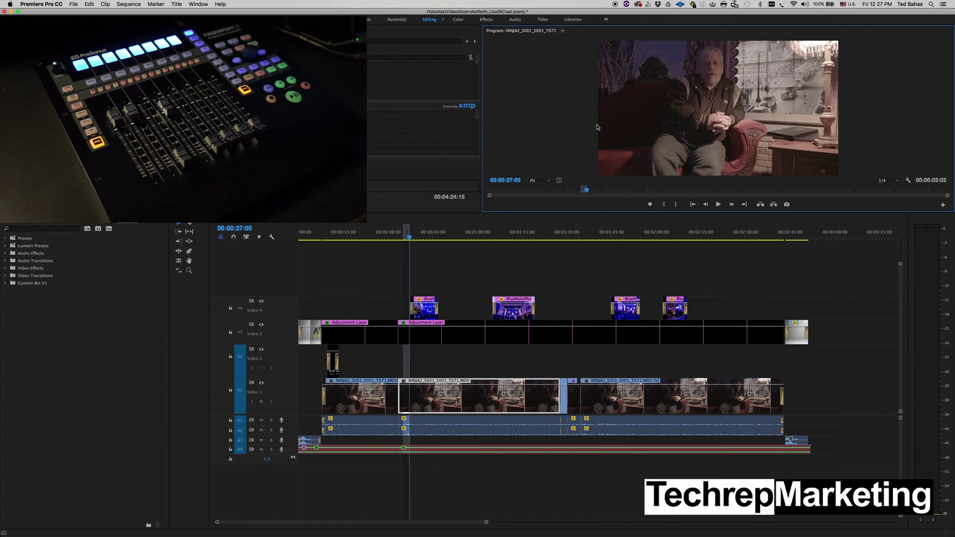
{"action": "key", "text": "space"}
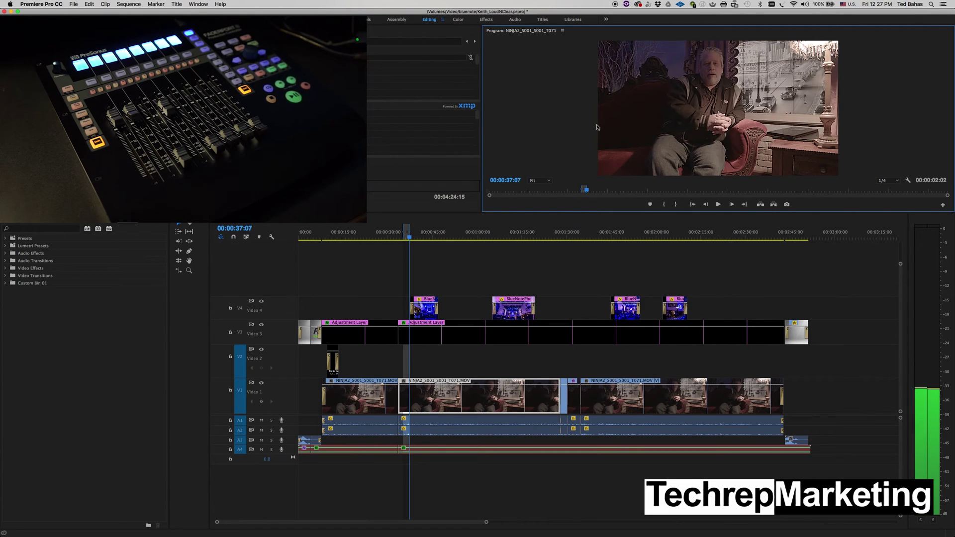
{"action": "key", "text": "space"}
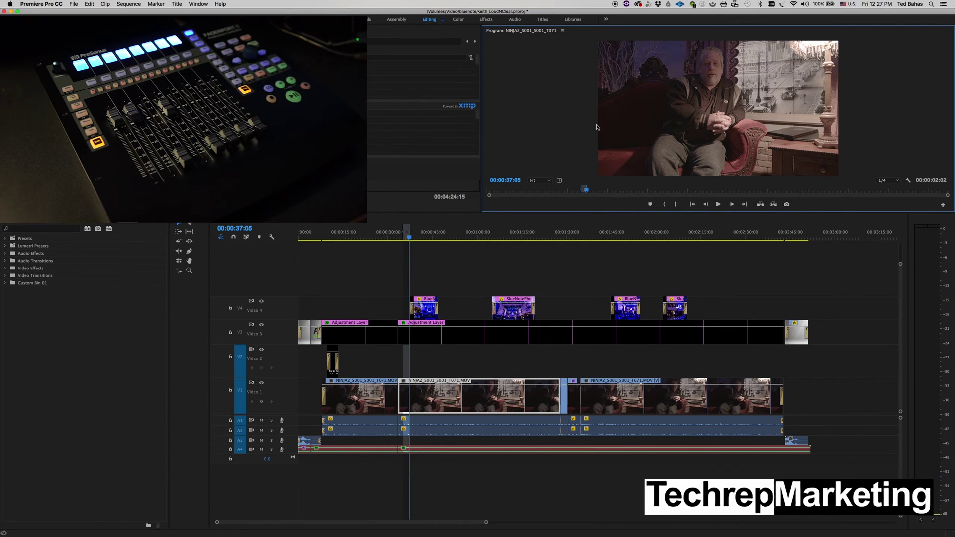
{"action": "key", "text": "j"}
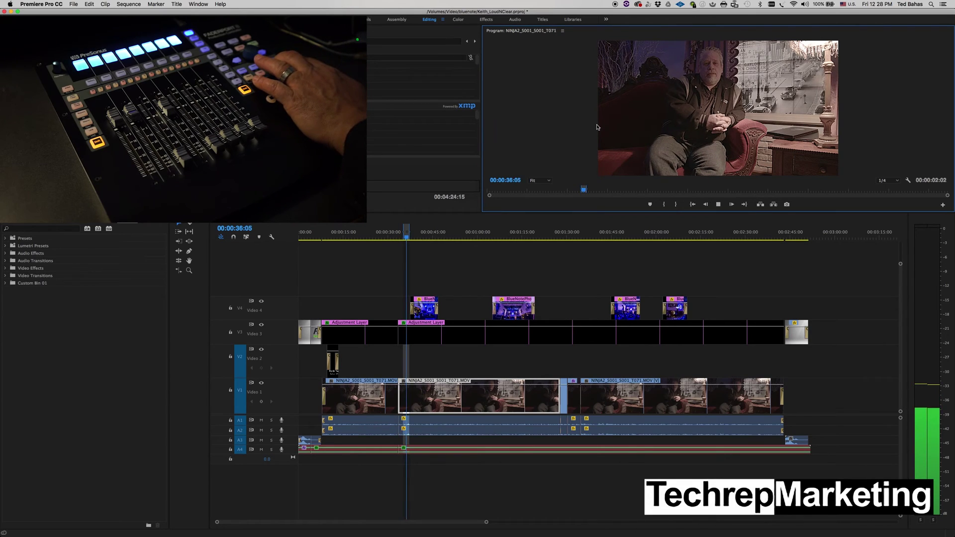
{"action": "key", "text": "space"}
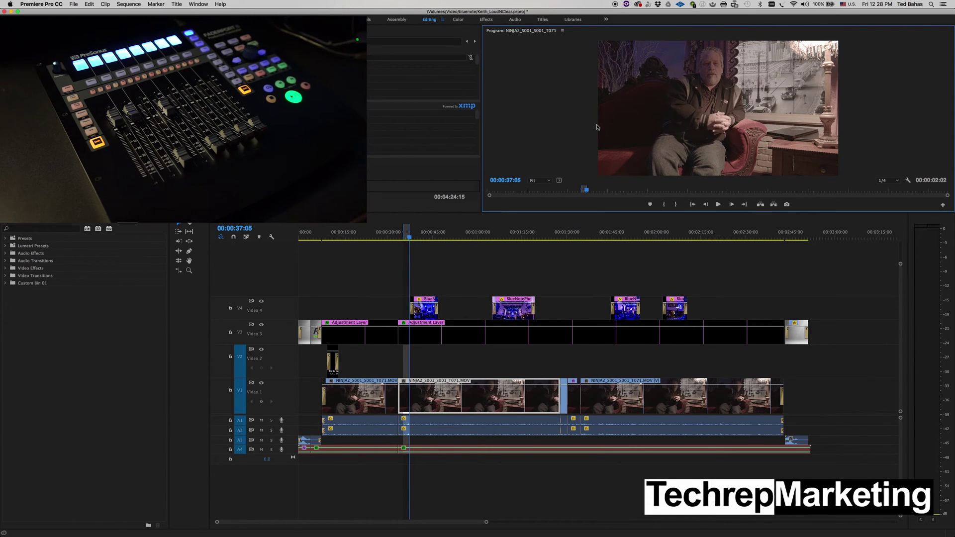